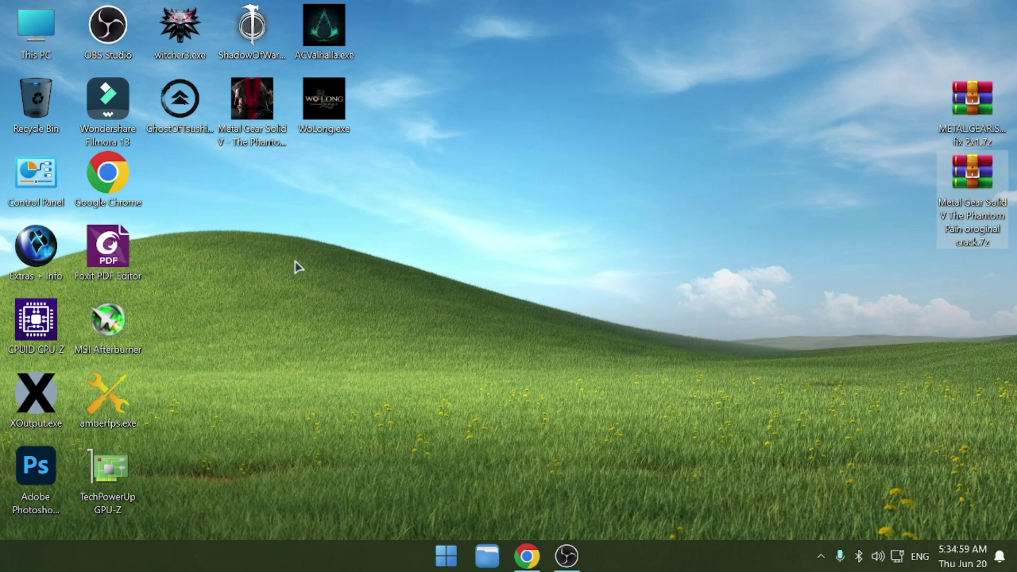
Open the file location of the Metal Gear Solid V - The Phantom Pain desktop shortcut
click(257, 135)
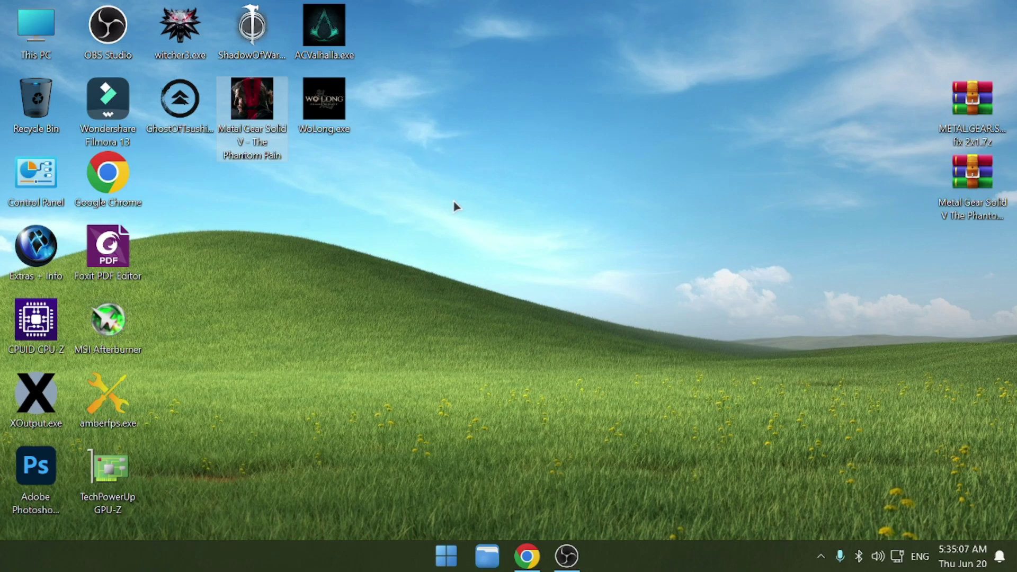
right_click(268, 110)
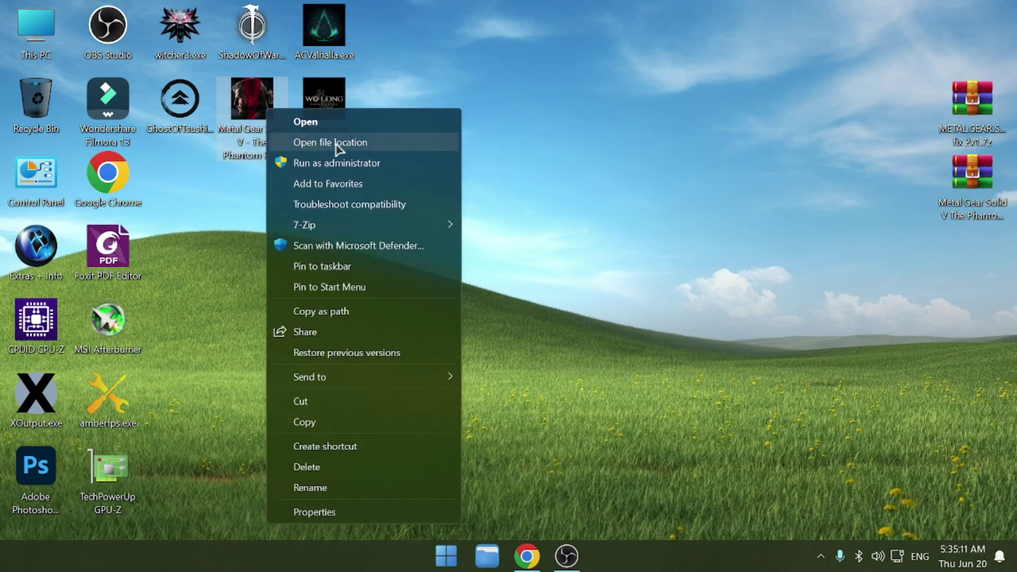
click(316, 143)
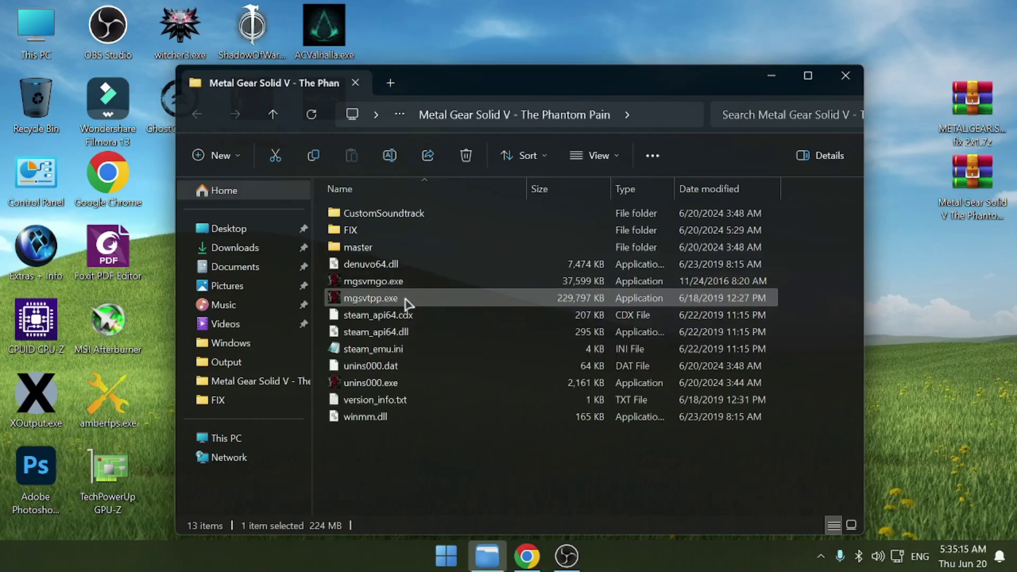
Test-launch mgsvmgo.exe from the game folder, dismiss its dialog and select mgsvtpp.exe
click(374, 282)
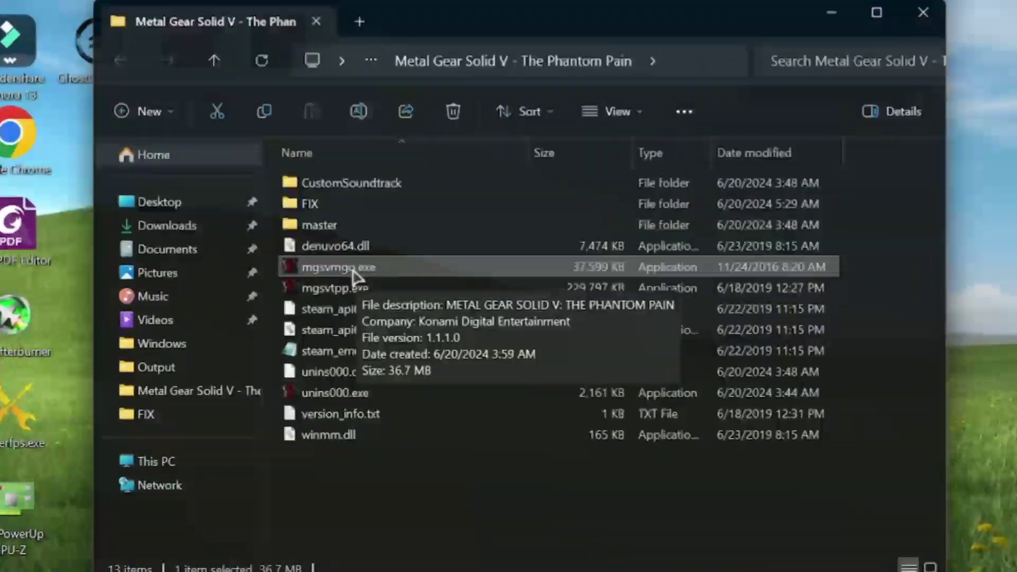
double_click(349, 275)
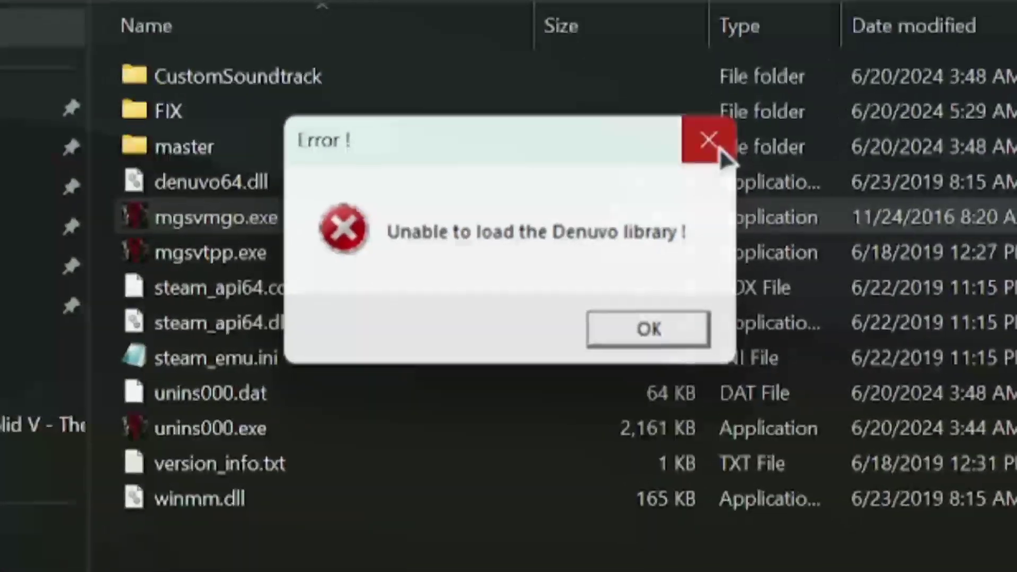
click(694, 155)
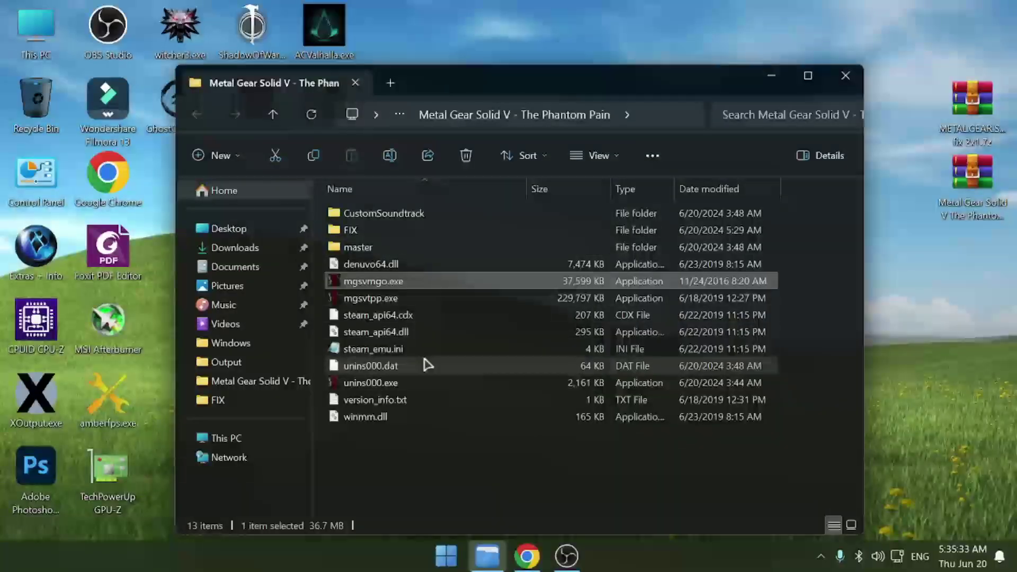
click(374, 299)
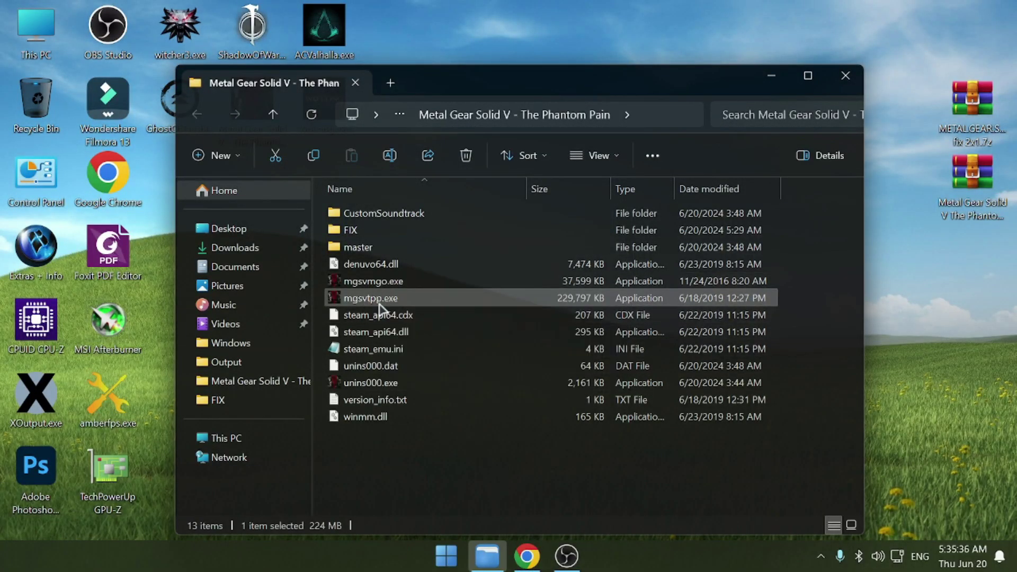
mouse_move(368, 301)
Rename winmm.dll in the game folder to dinput.dll
drag(694, 80, 654, 134)
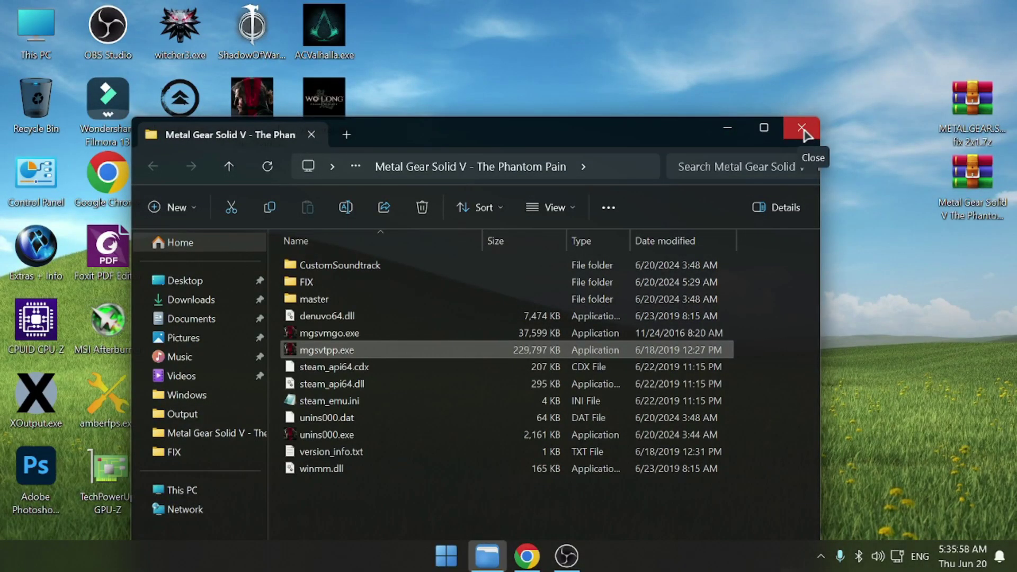
drag(538, 122, 668, 43)
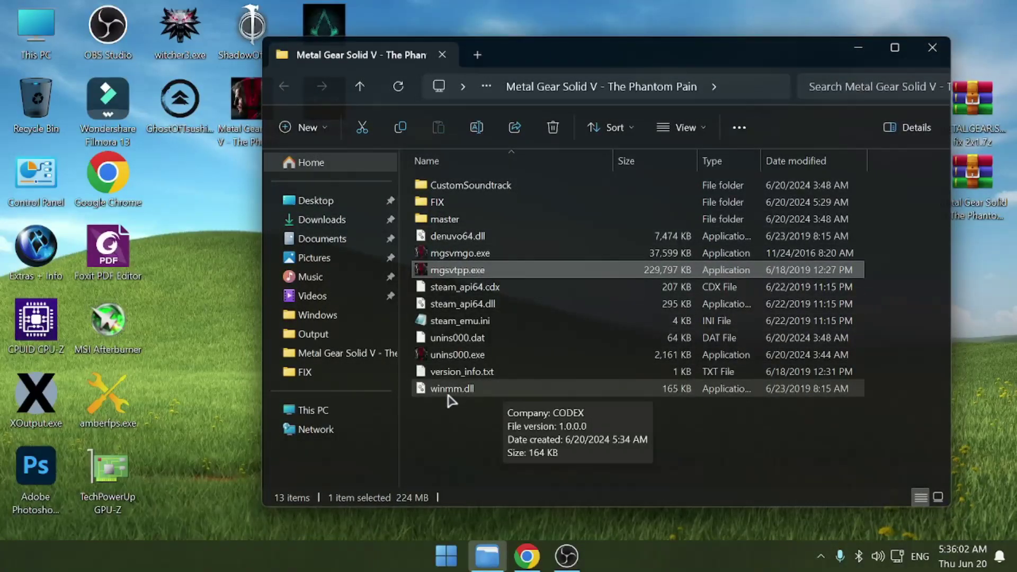
mouse_move(454, 402)
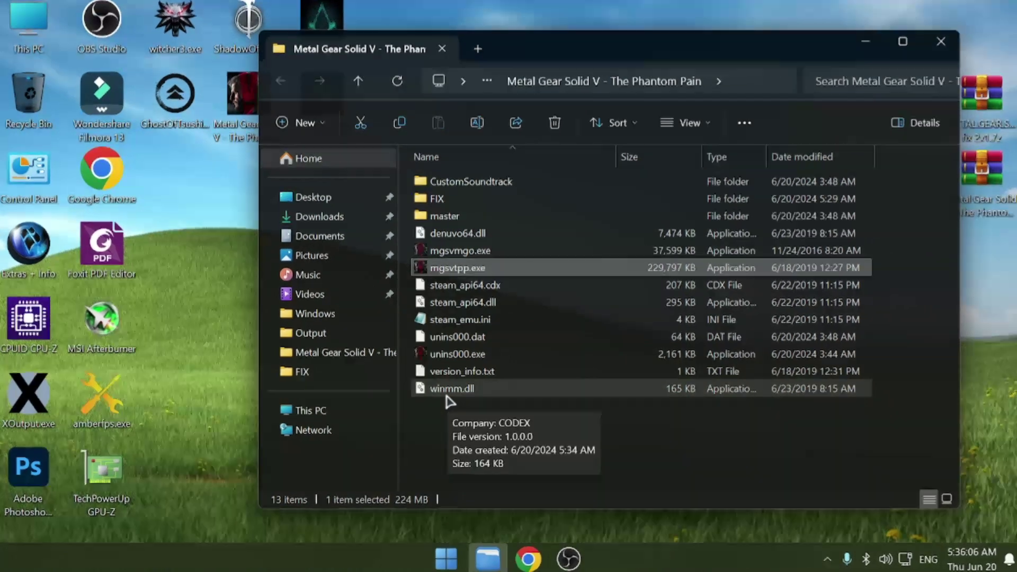
click(449, 390)
right_click(450, 391)
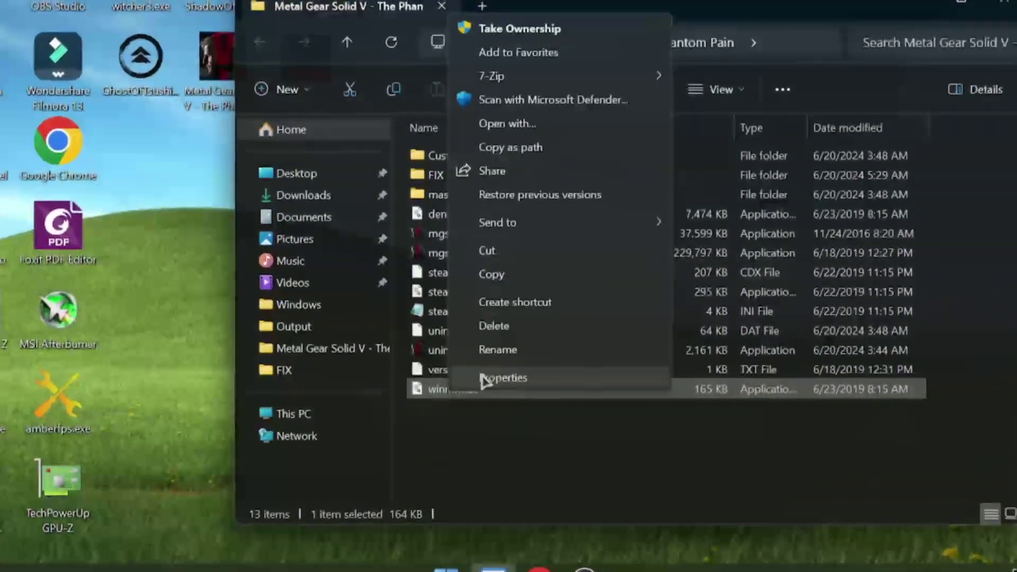
click(501, 348)
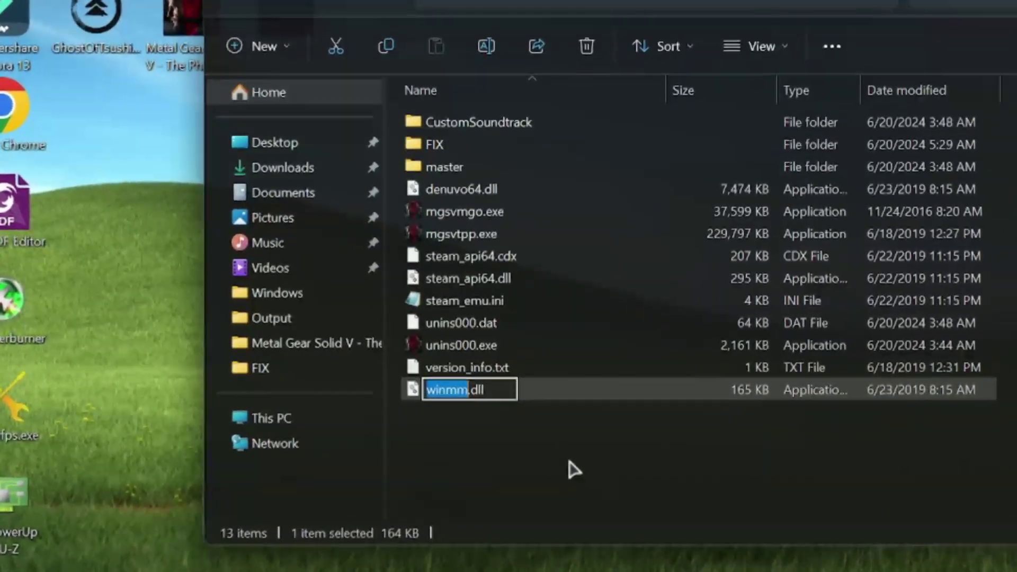
text(di)
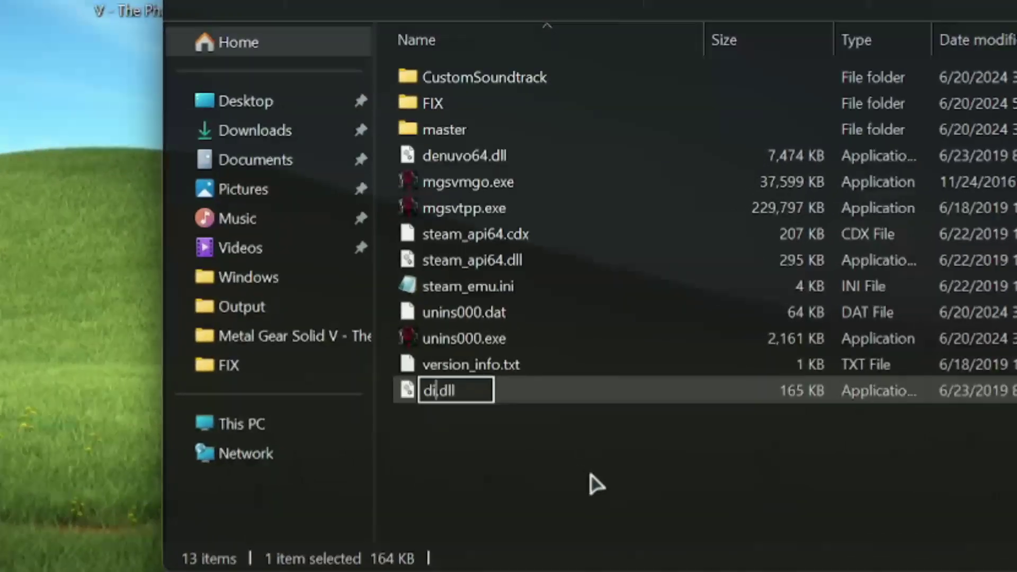
text(np)
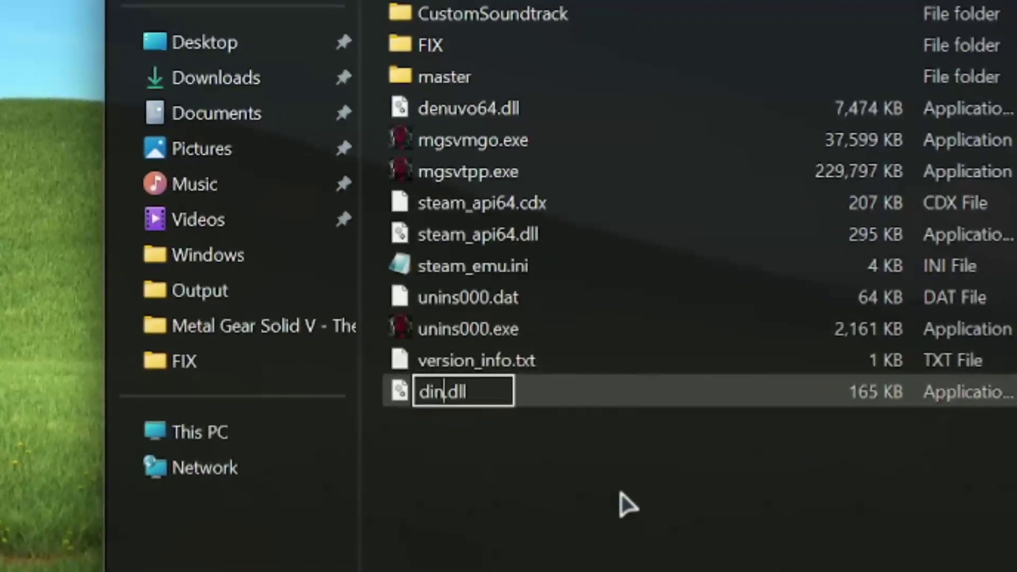
text(ut)
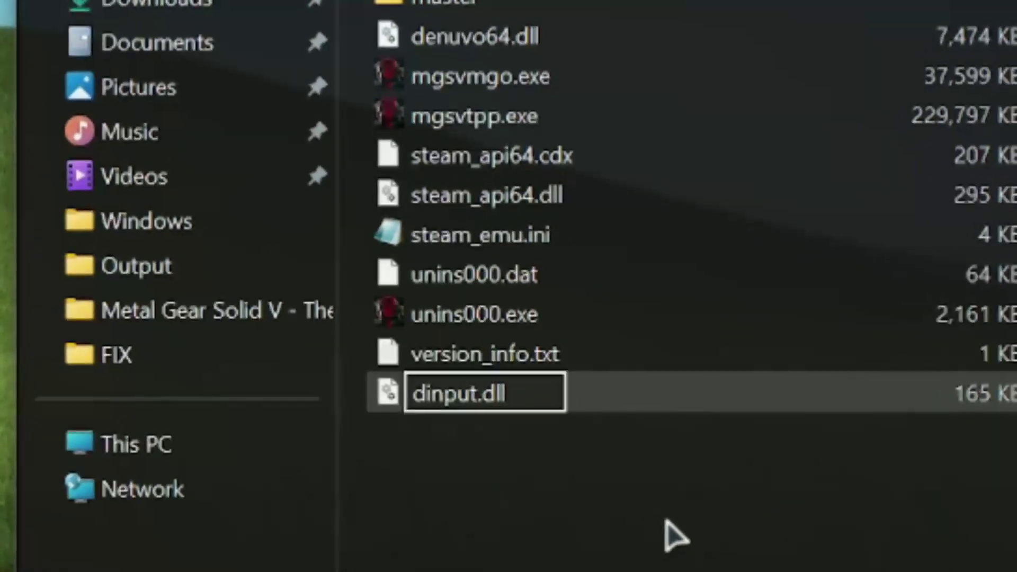
key(Return)
click(535, 436)
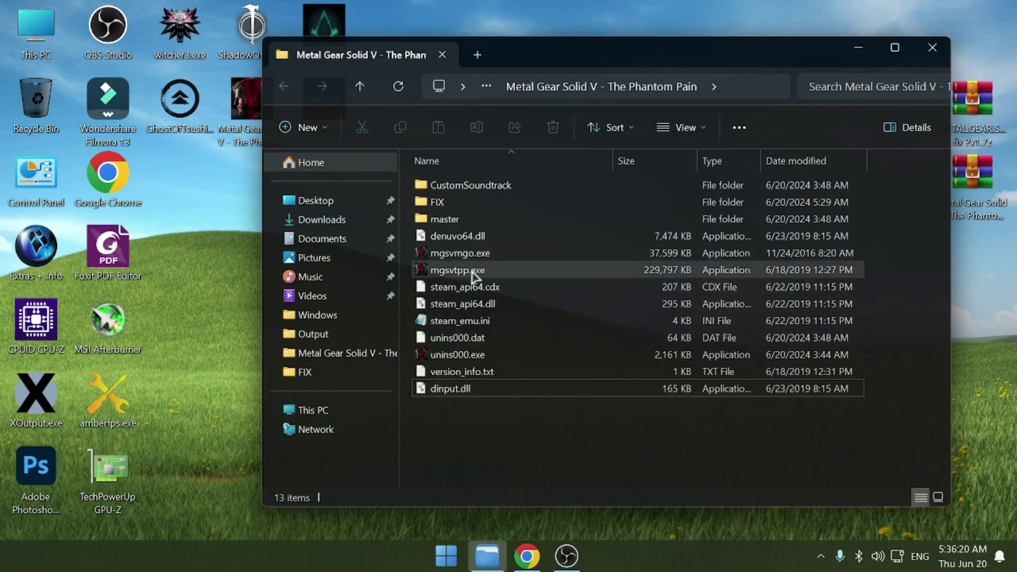
Test-launch mgsvtpp.exe, dismiss its dialog, and test-launch mgsvmgo.exe as well
mouse_move(469, 275)
double_click(478, 271)
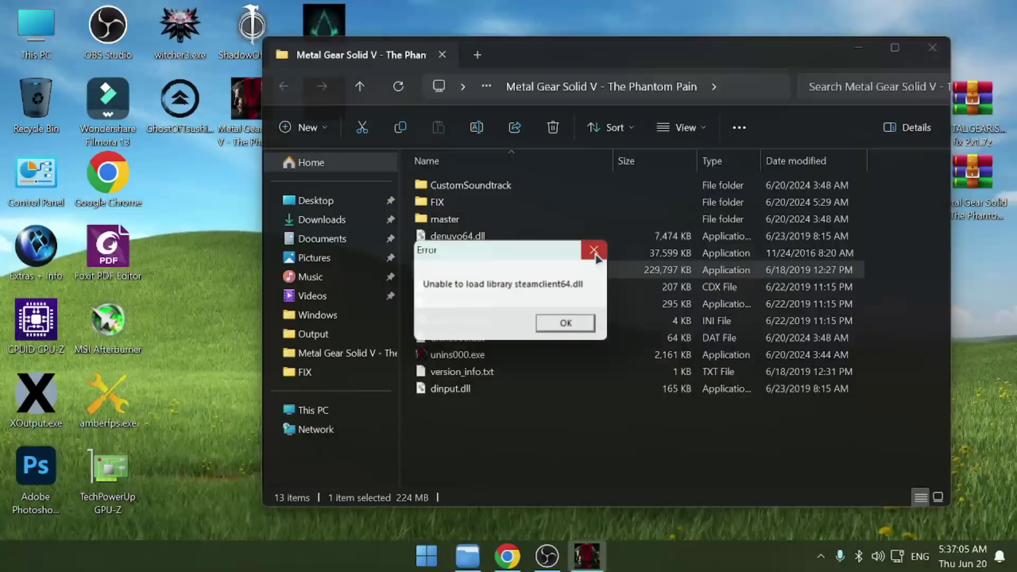
click(594, 251)
click(485, 256)
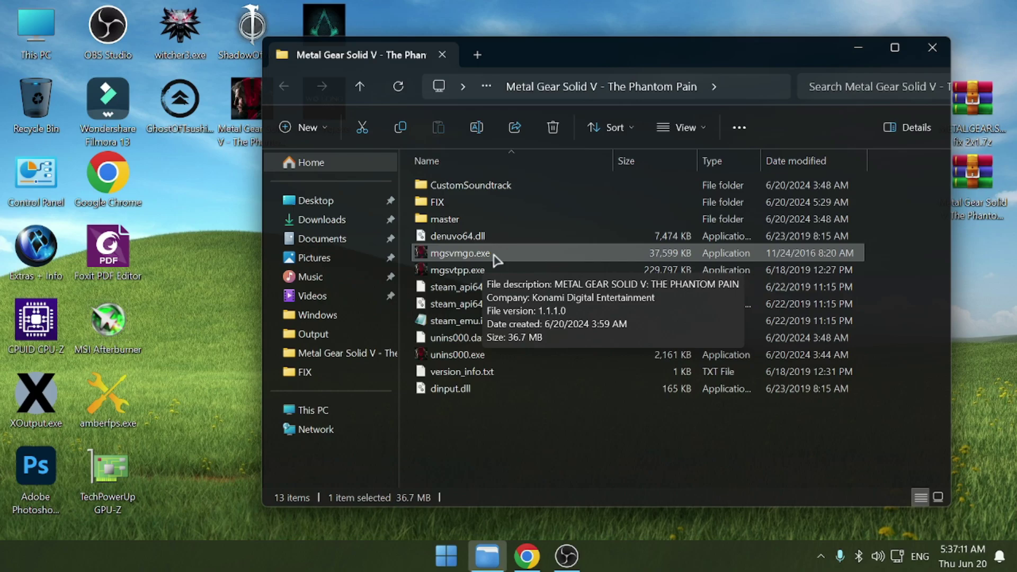
double_click(495, 259)
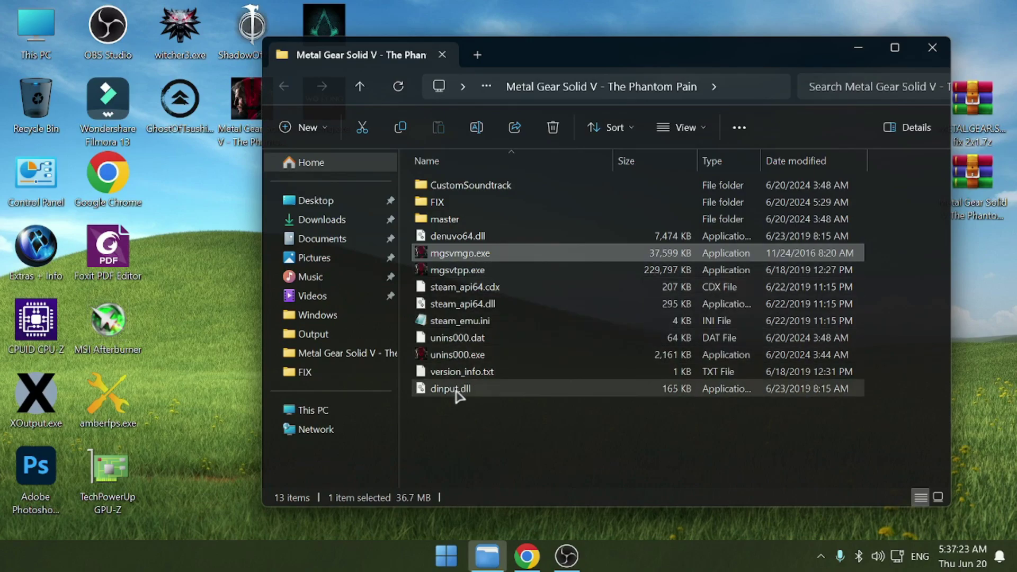
Permanently delete every loose file in the game folder except steam_emu.ini and version_info.txt, keeping all three subfolders
mouse_move(454, 396)
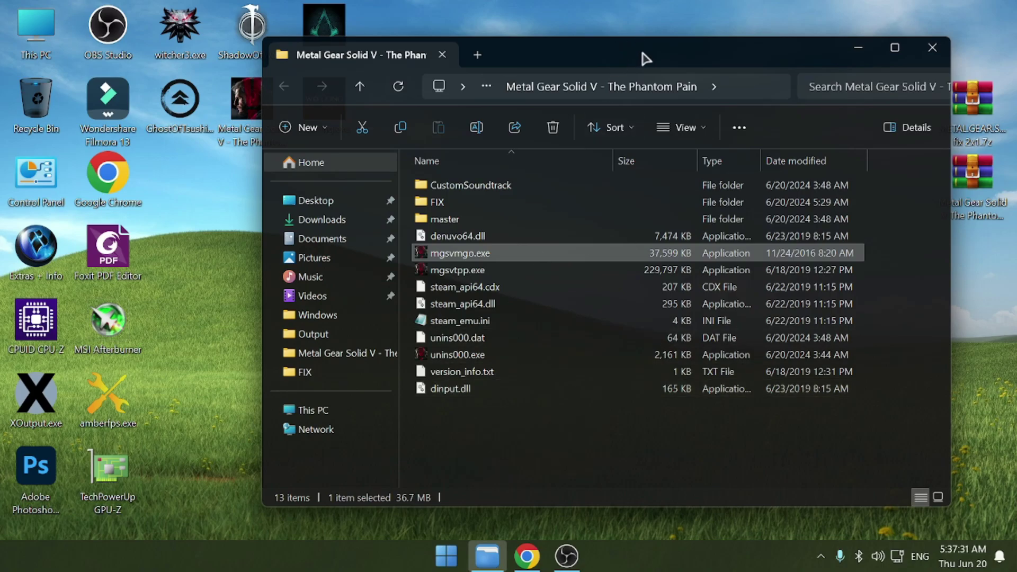
drag(641, 51, 588, 49)
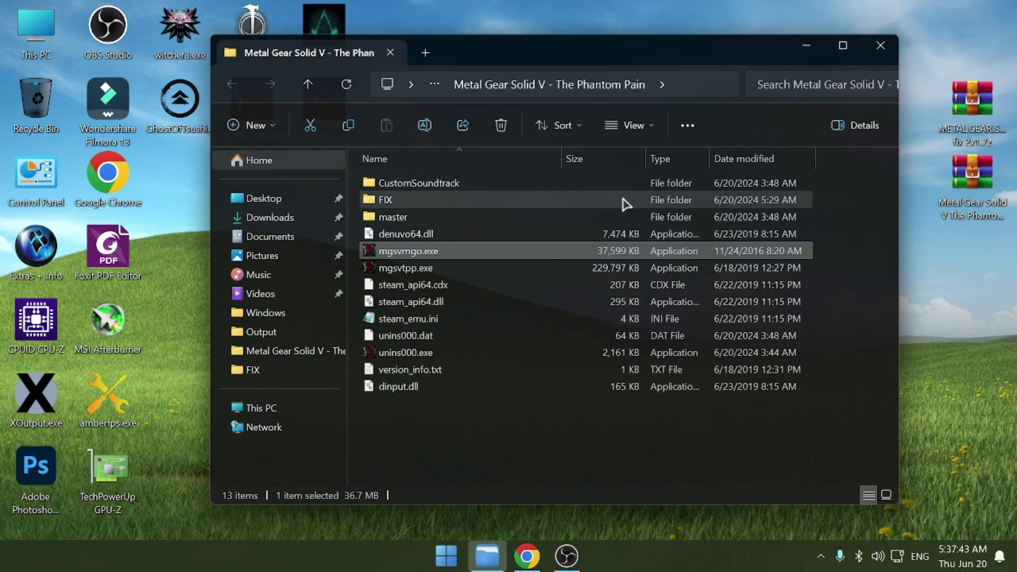
click(499, 239)
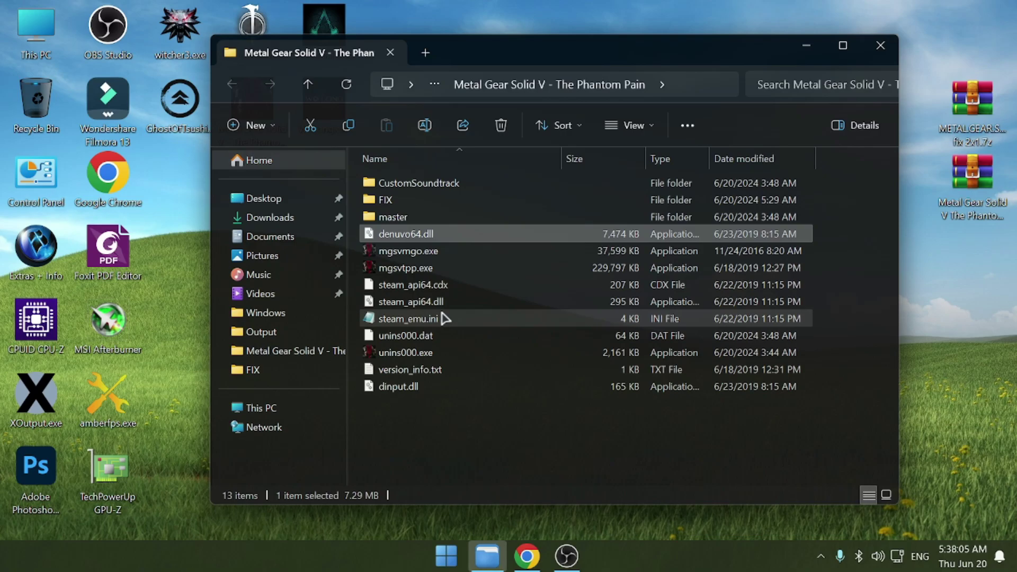
mouse_move(452, 267)
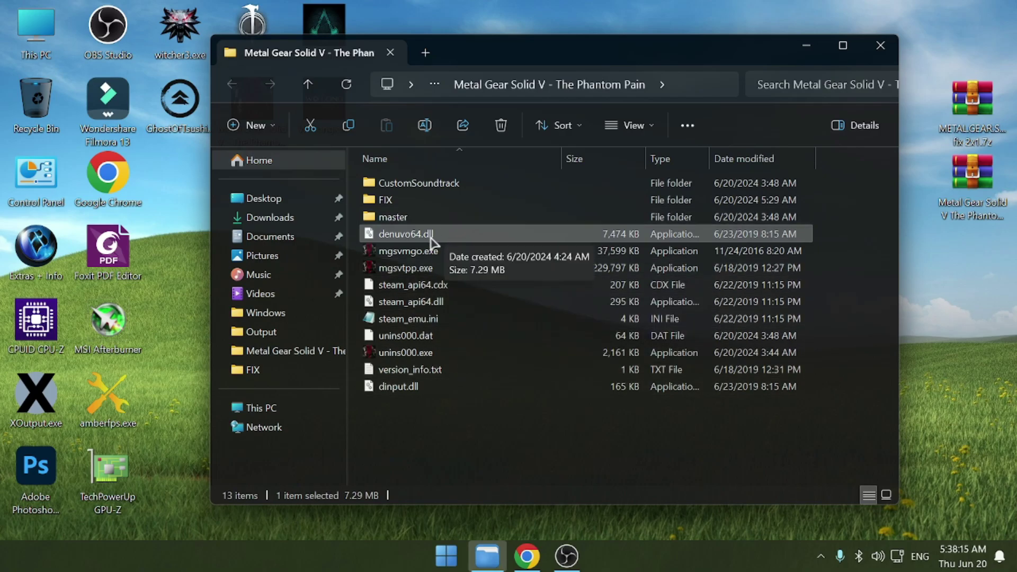
drag(439, 421, 426, 240)
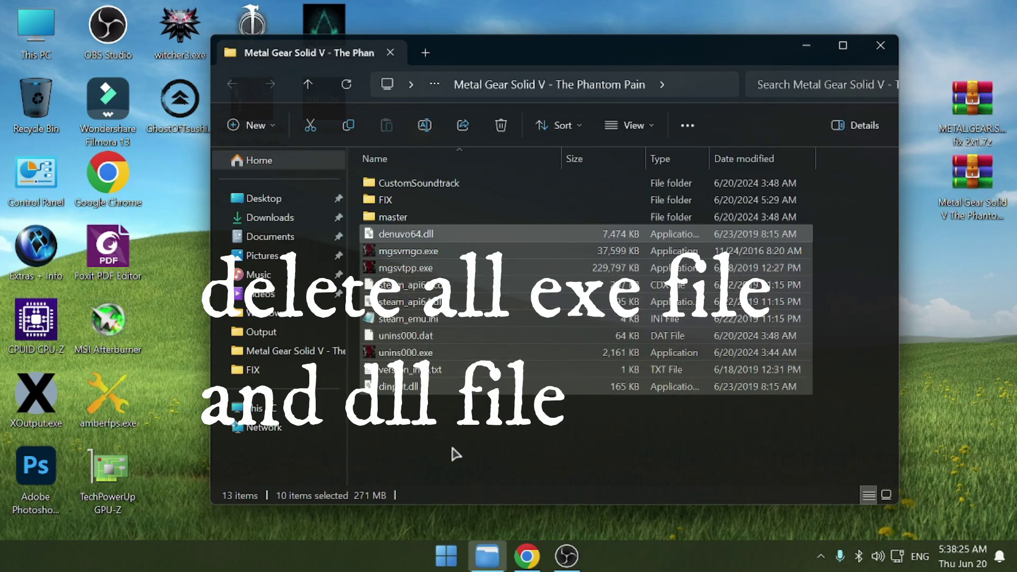
ctrl+click(430, 320)
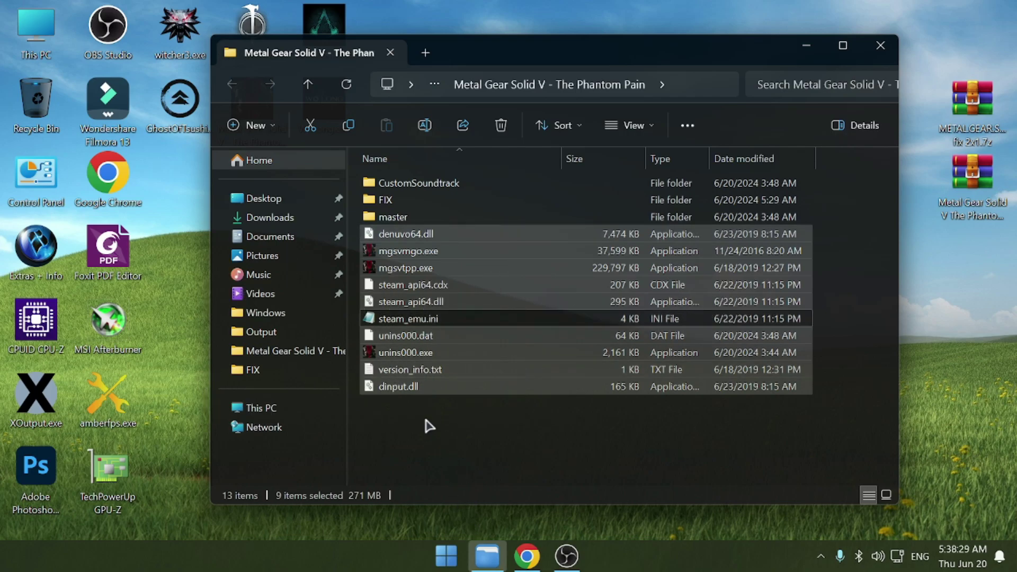
mouse_move(434, 394)
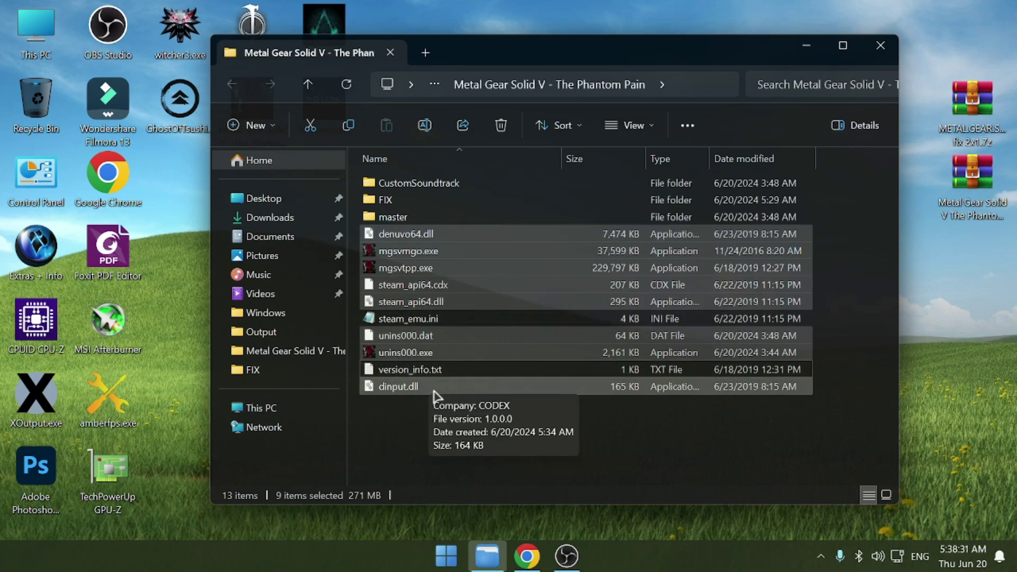
ctrl+click(400, 393)
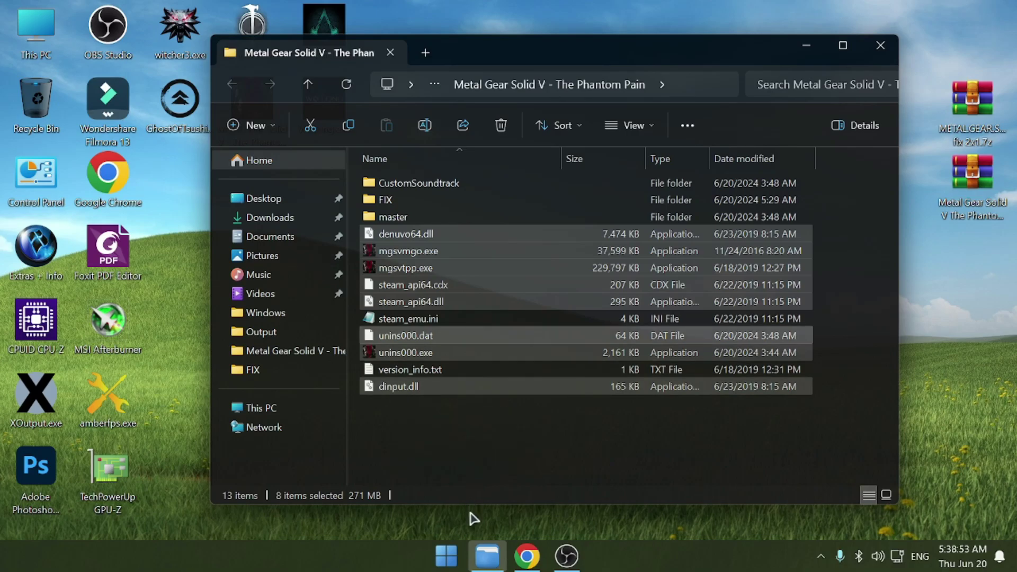
key(shift+Delete)
key(Return)
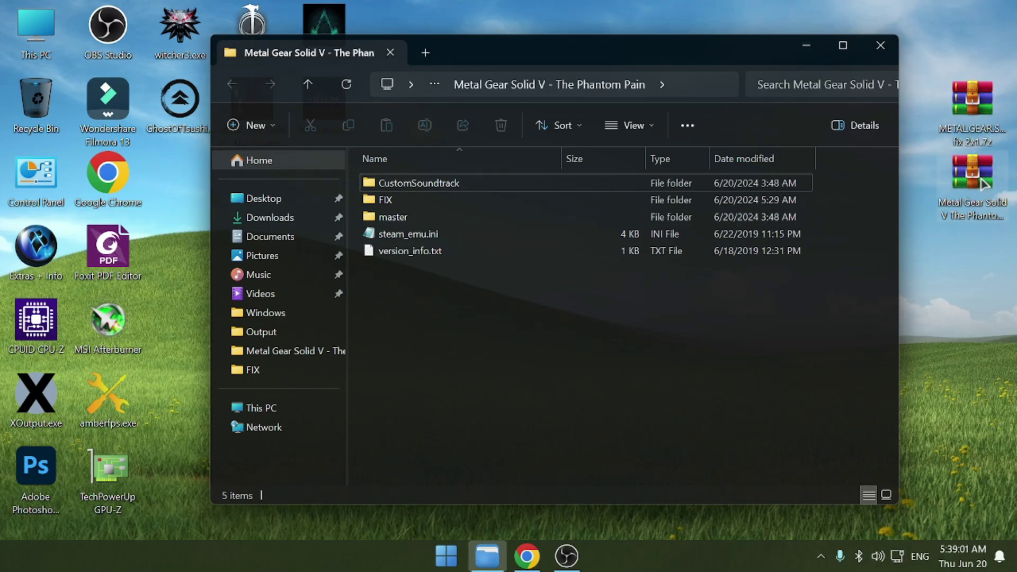
Open the METAL.GEAR.SOLID.V fix 2x1.7z archive from the desktop and browse through its nested archive to the files folder
drag(972, 171, 973, 245)
click(969, 121)
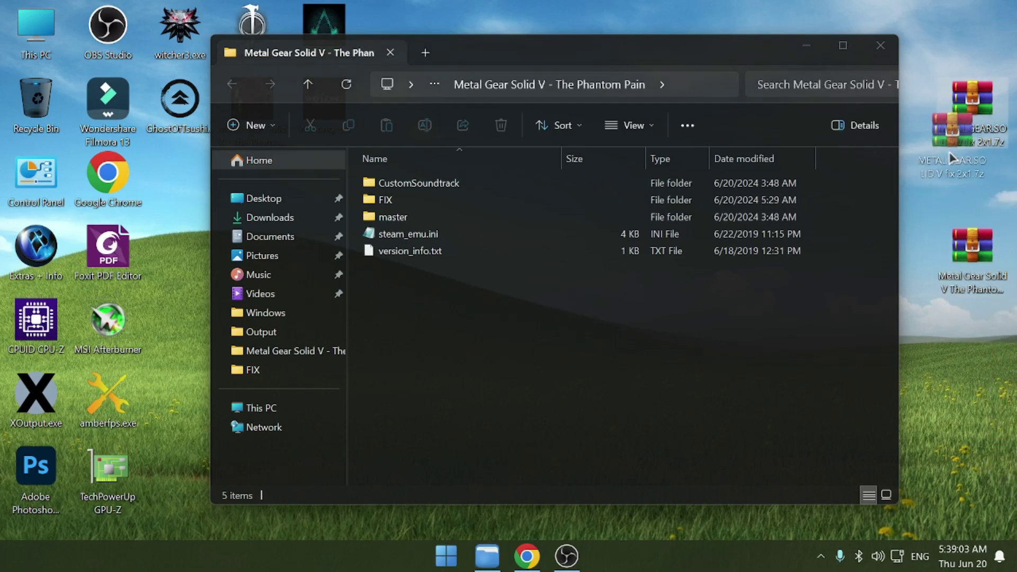
double_click(965, 129)
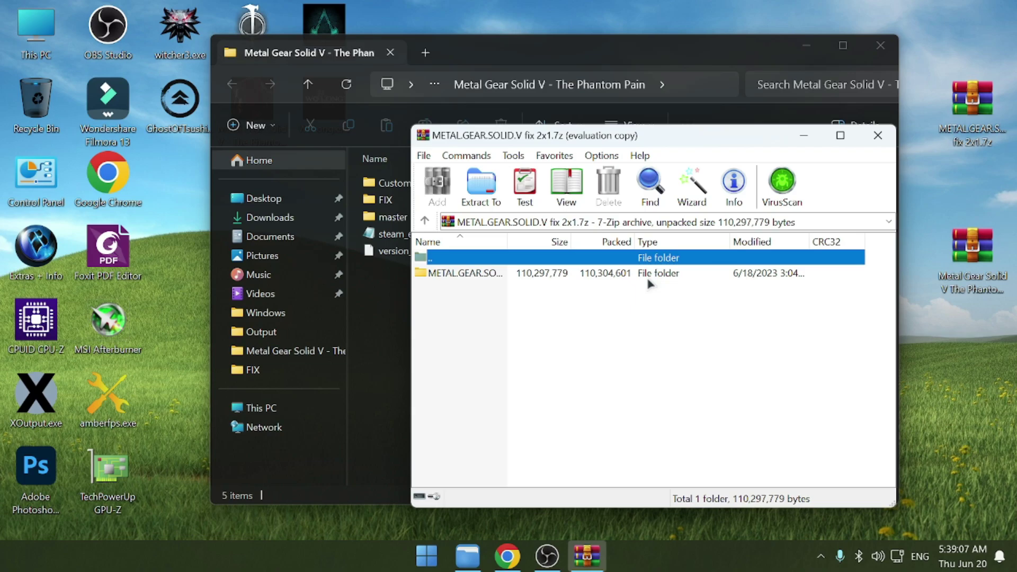
double_click(644, 273)
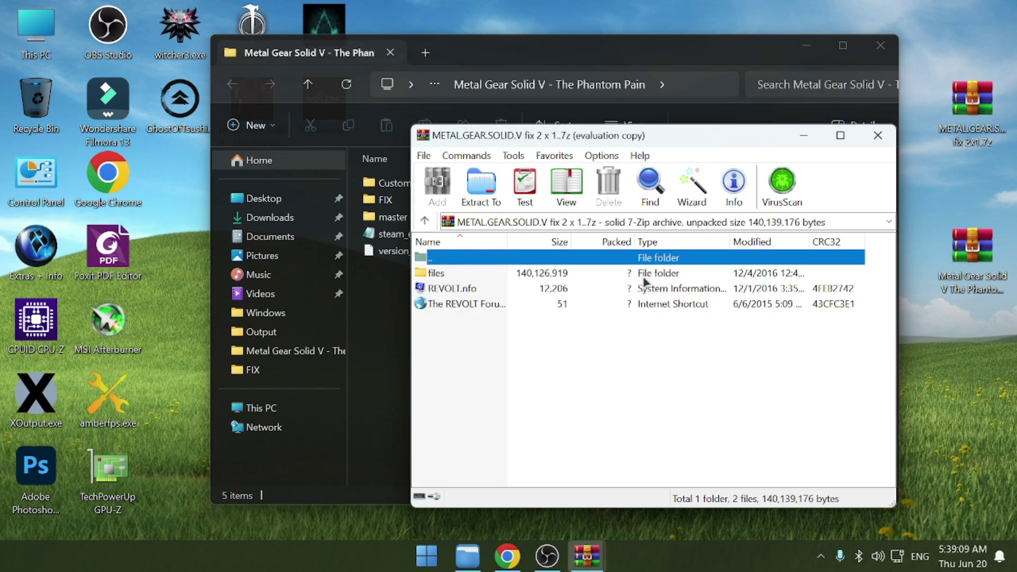
double_click(578, 275)
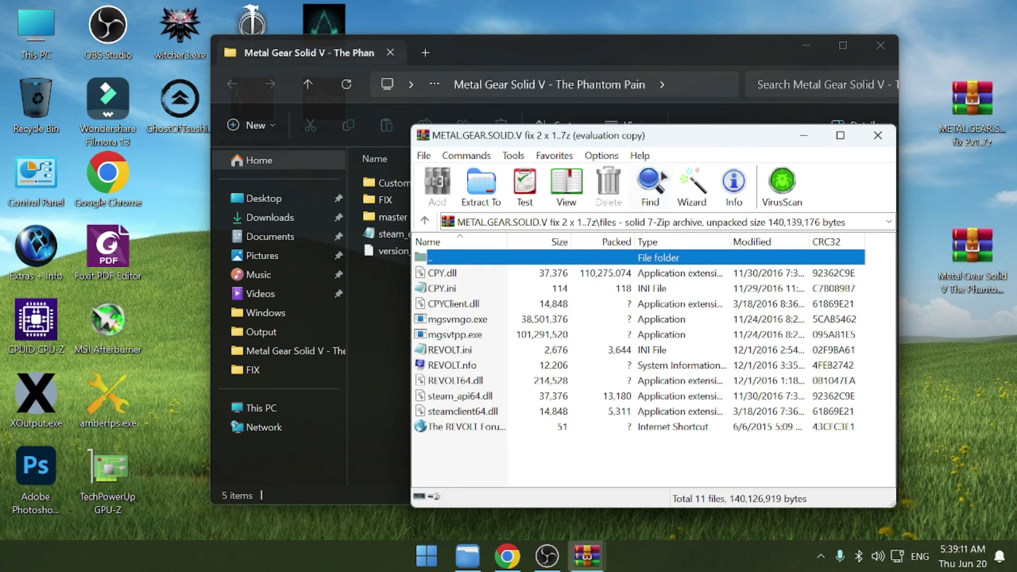
Try to copy all files from the nested archive's files folder into the game folder, and close the archive windows
drag(661, 142, 730, 151)
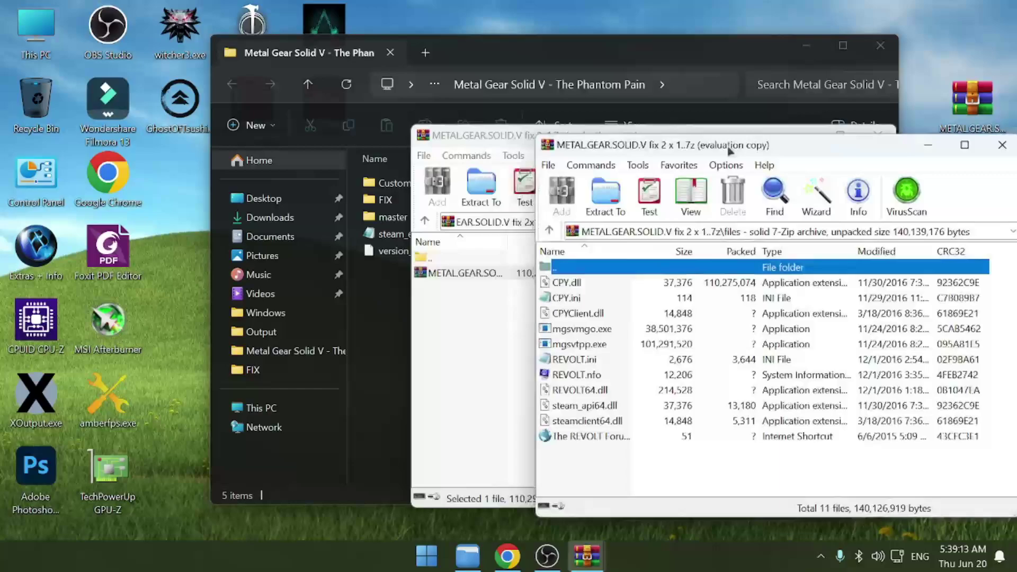
click(483, 130)
click(879, 135)
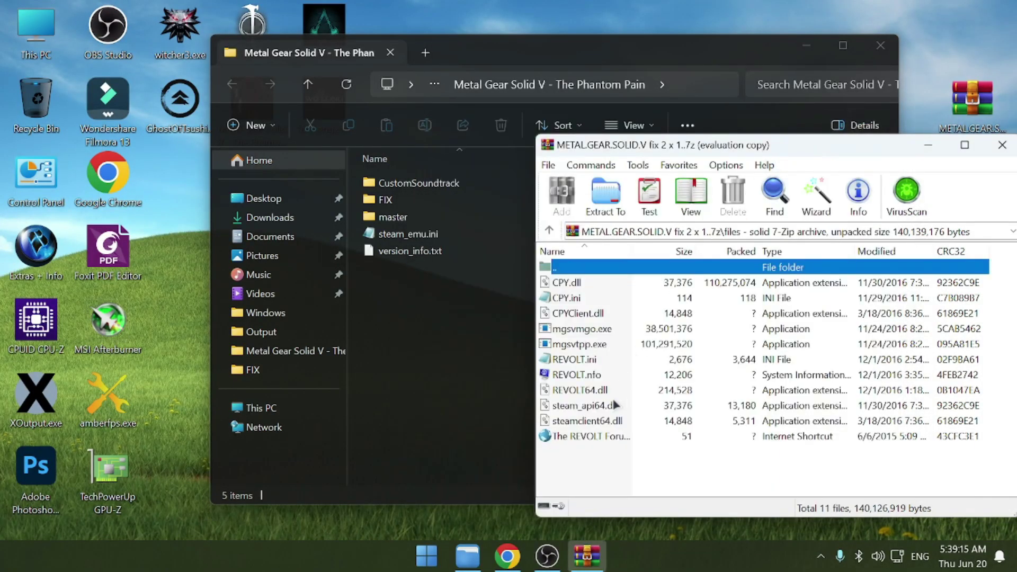
drag(592, 464, 557, 288)
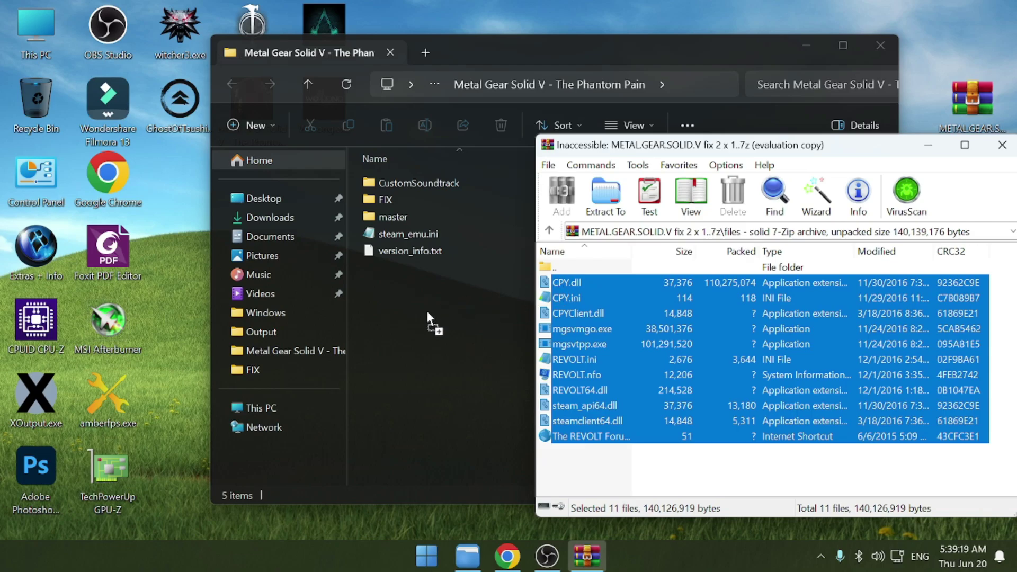
drag(427, 310, 407, 311)
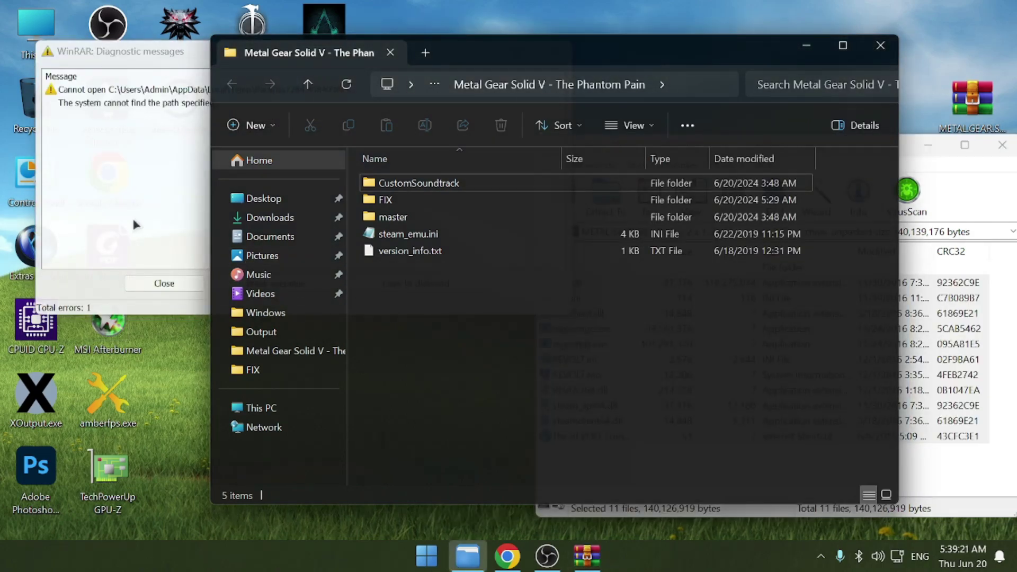
key(Escape)
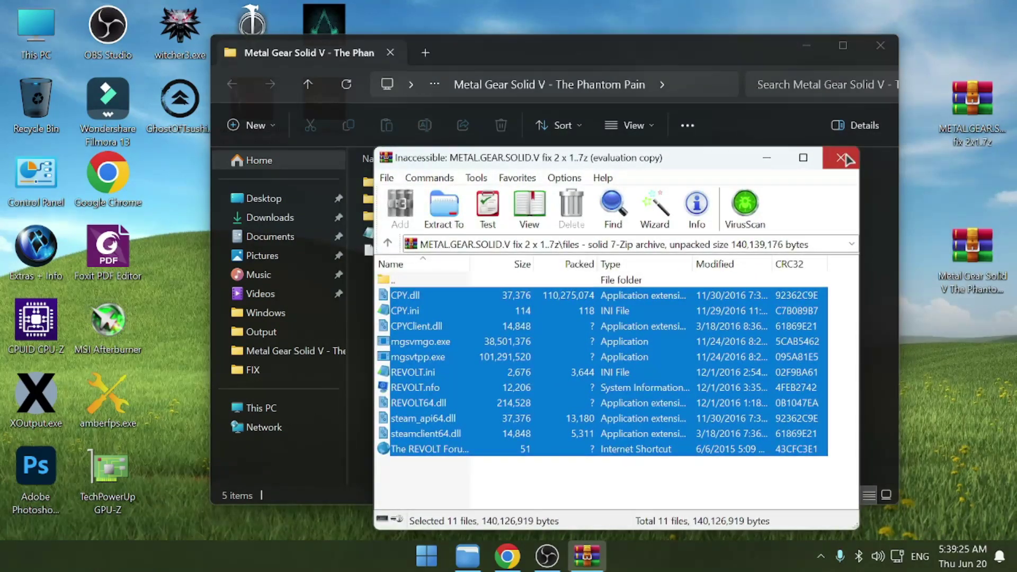
click(841, 158)
Extract the METAL.GEAR.SOLID.V fix 2x1.7z archive into its own desktop folder and open that folder beside the game folder
right_click(972, 122)
mouse_move(945, 216)
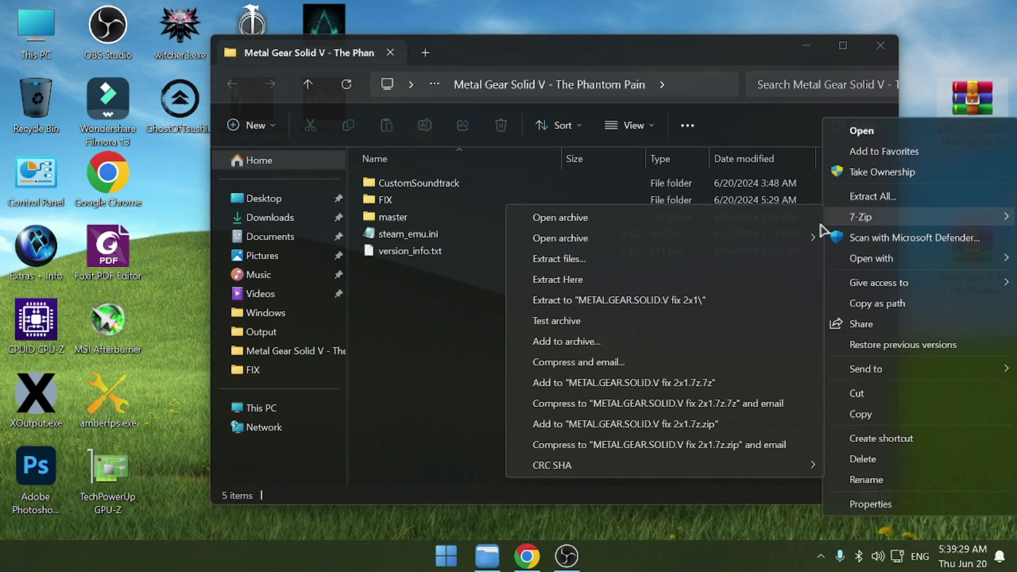
click(772, 300)
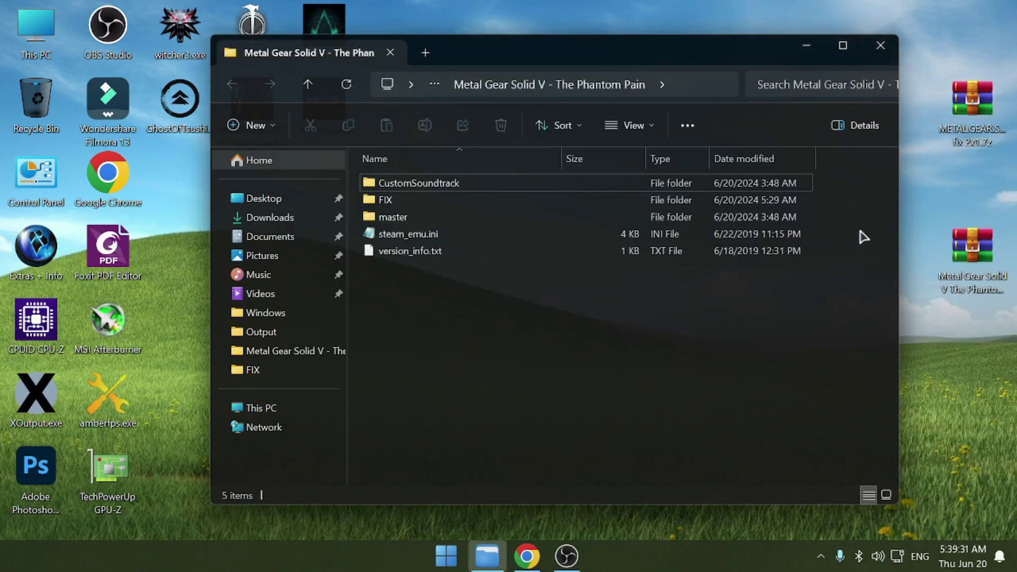
double_click(157, 179)
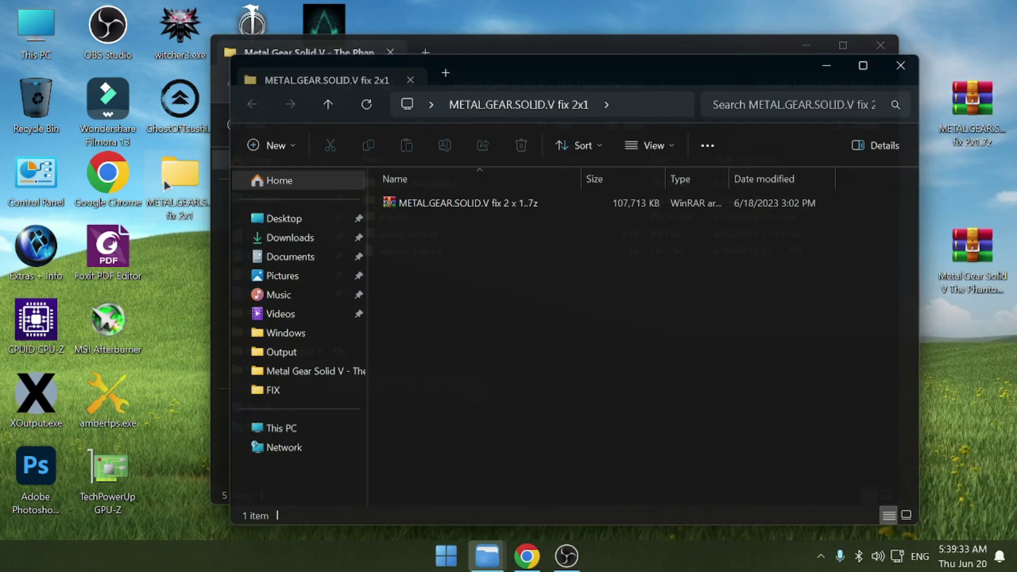
drag(553, 73, 816, 178)
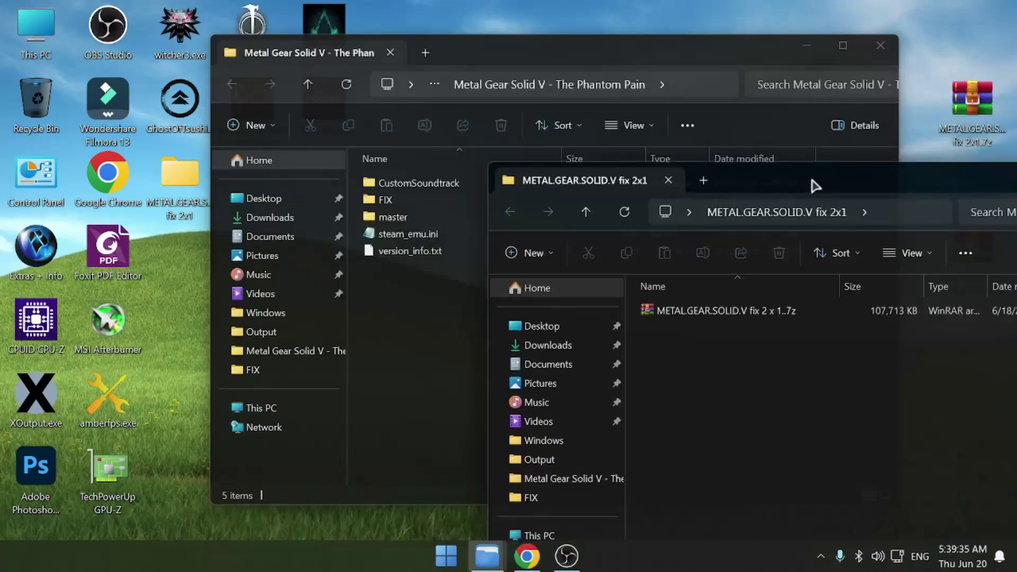
Open METAL.GEAR.SOLID.V fix 2 x 1..7z from the extracted folder and copy everything in its files folder into the game folder
double_click(733, 307)
double_click(455, 296)
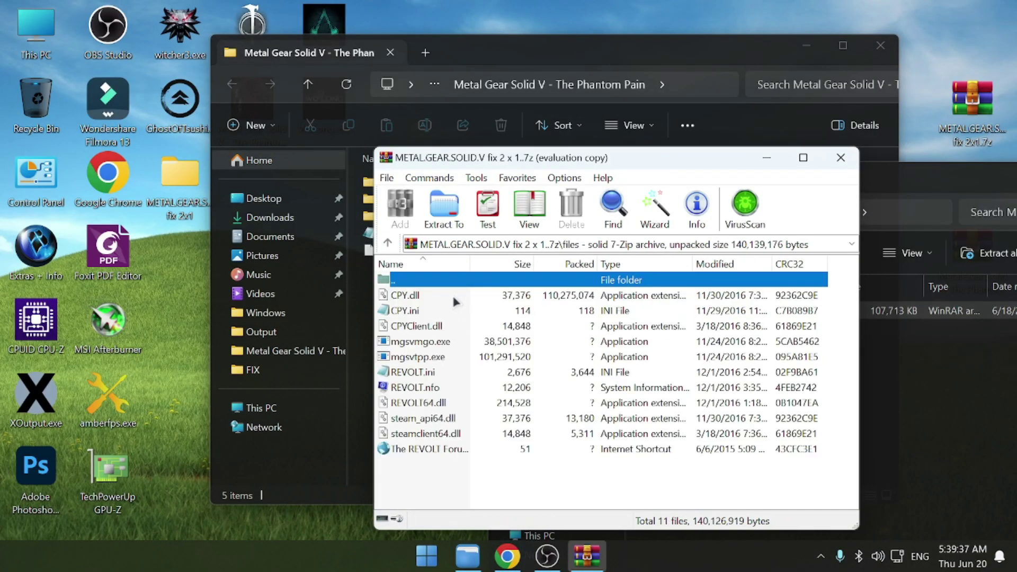
drag(614, 157, 834, 162)
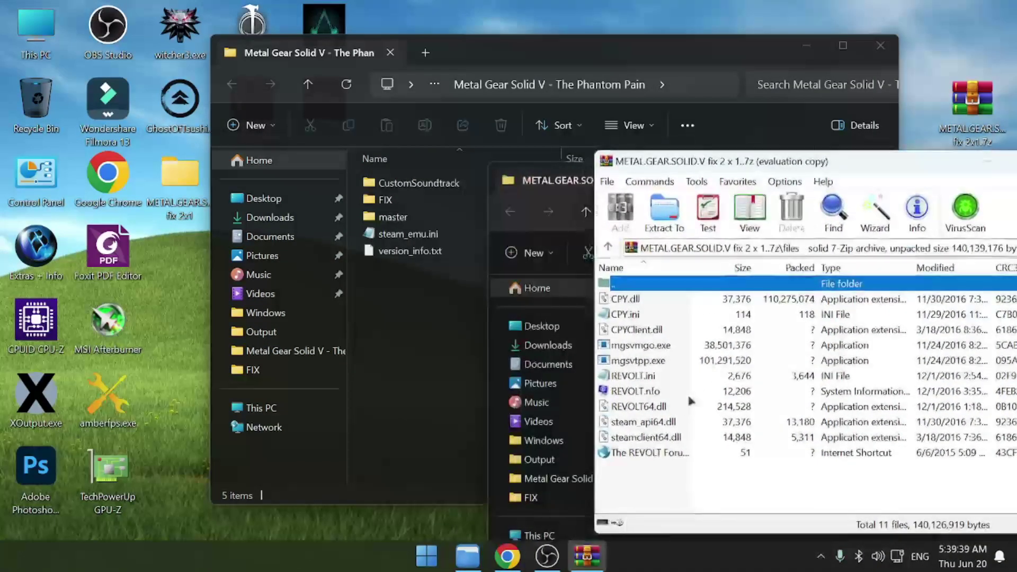
drag(680, 476, 398, 313)
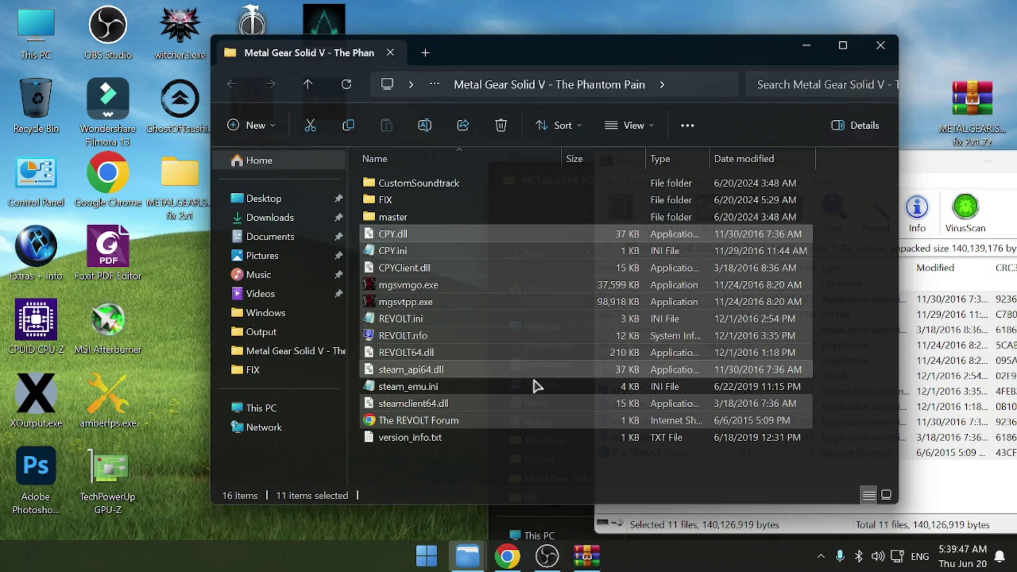
click(504, 478)
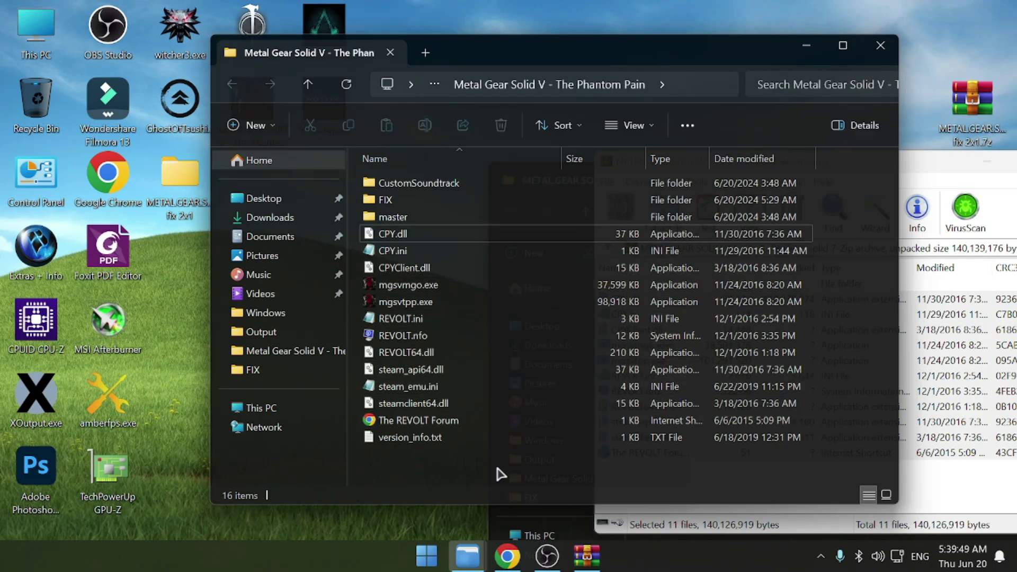
Launch the game with the replaced mgsvtpp.exe in the game folder
mouse_move(401, 309)
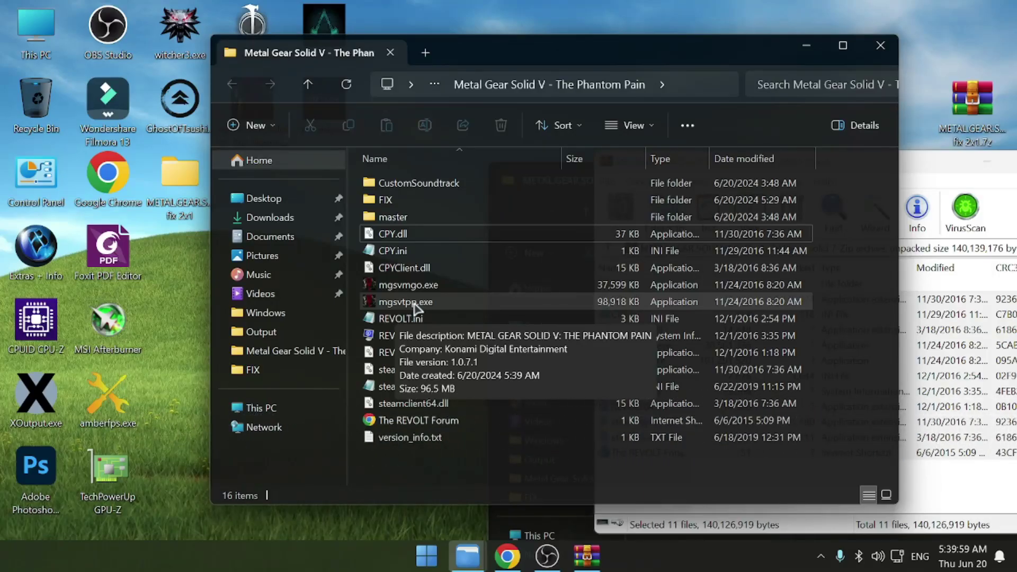
click(416, 307)
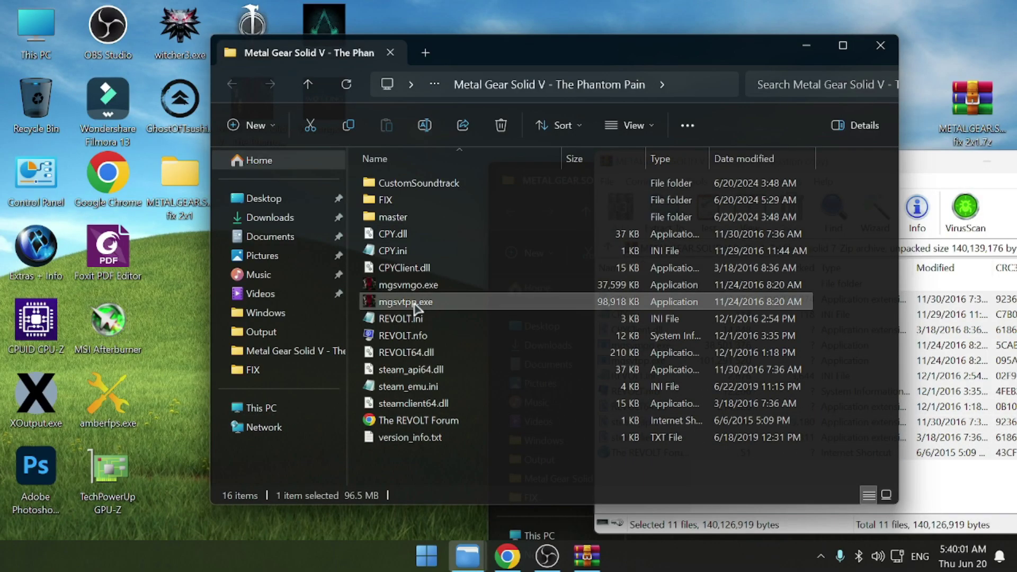
double_click(416, 307)
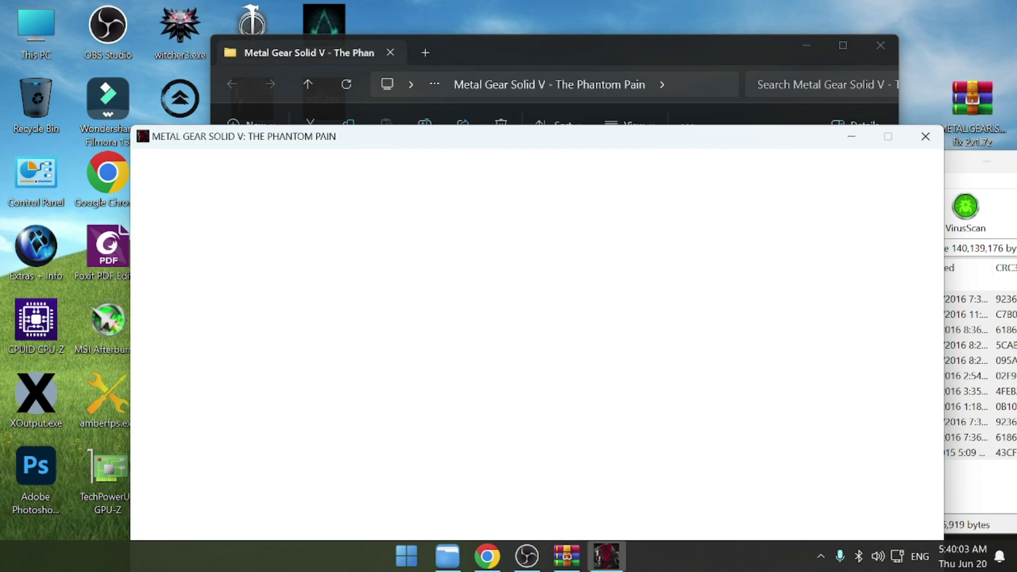